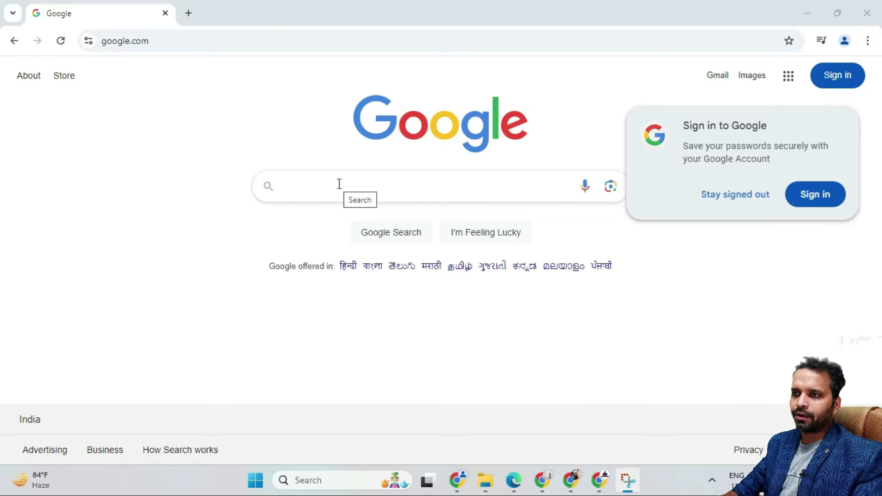
# Search Google for airdroid.com, open the AirDroid website and go to its AirDroid Business product page
pyautogui.write('airdo')
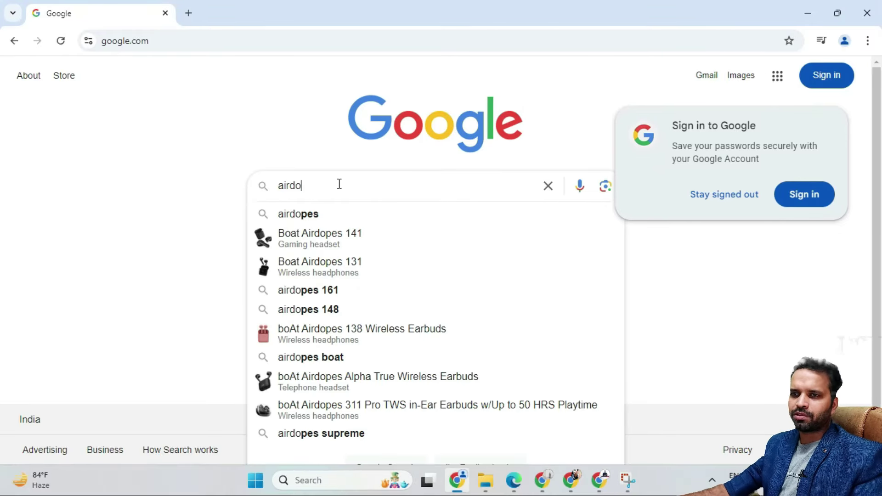
pyautogui.write('ird.com')
pyautogui.press('Return')
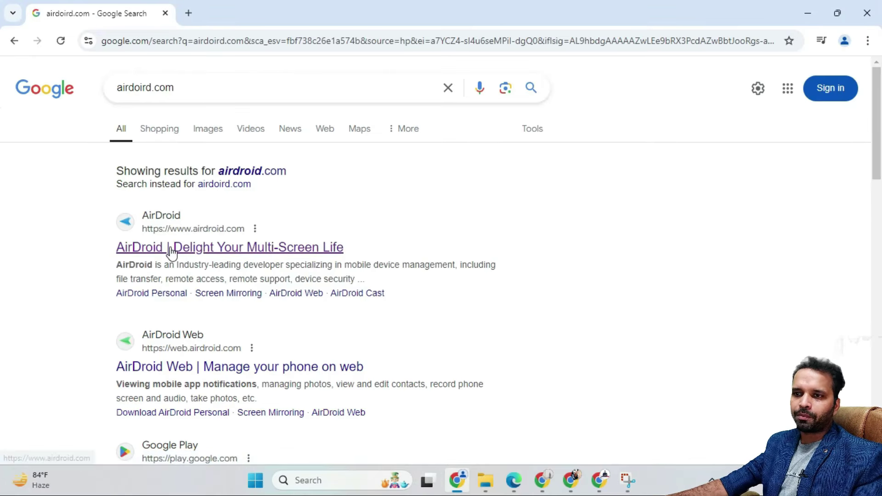
pyautogui.click(171, 251)
pyautogui.moveTo(271, 82)
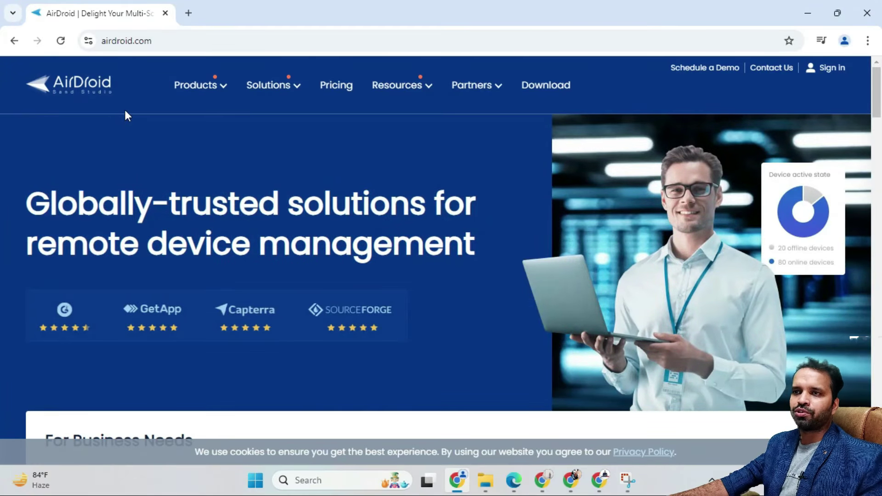
pyautogui.moveTo(198, 90)
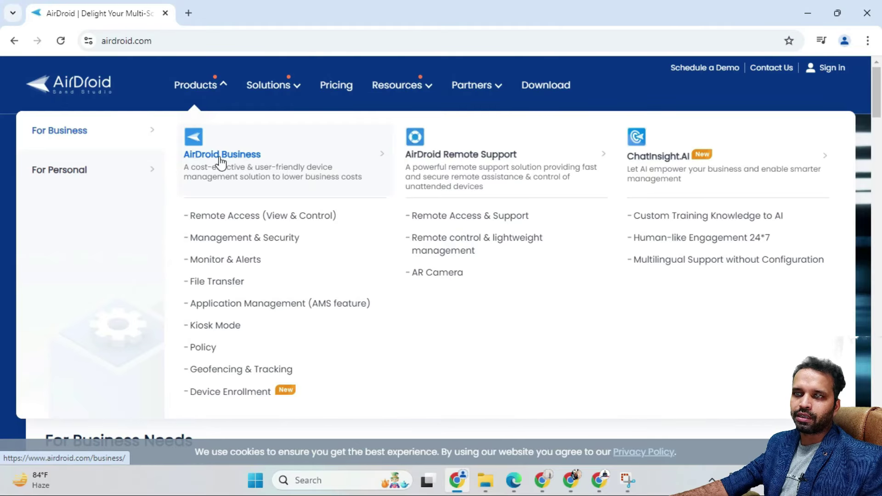
pyautogui.click(221, 162)
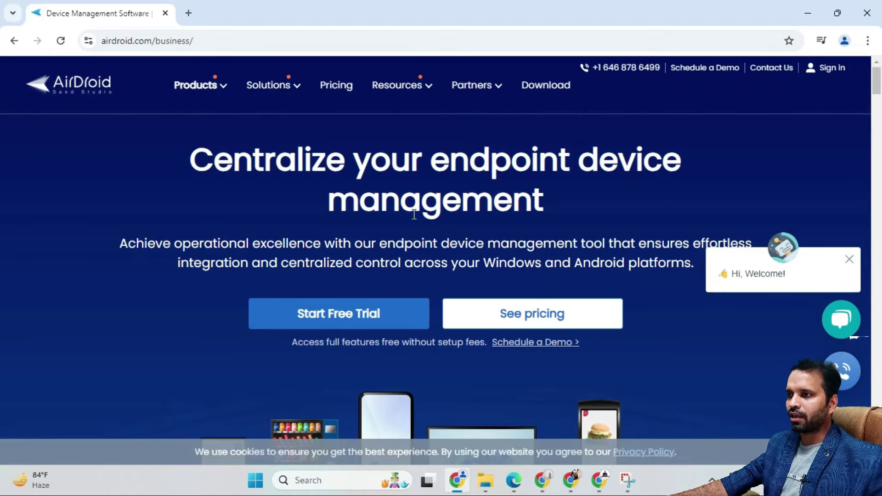
# Examine the AirDroid Business page's headline, the supported device types and the MDM awards section
pyautogui.moveTo(190, 160); pyautogui.dragTo(547, 202)
pyautogui.scroll(-4, 404, 246)
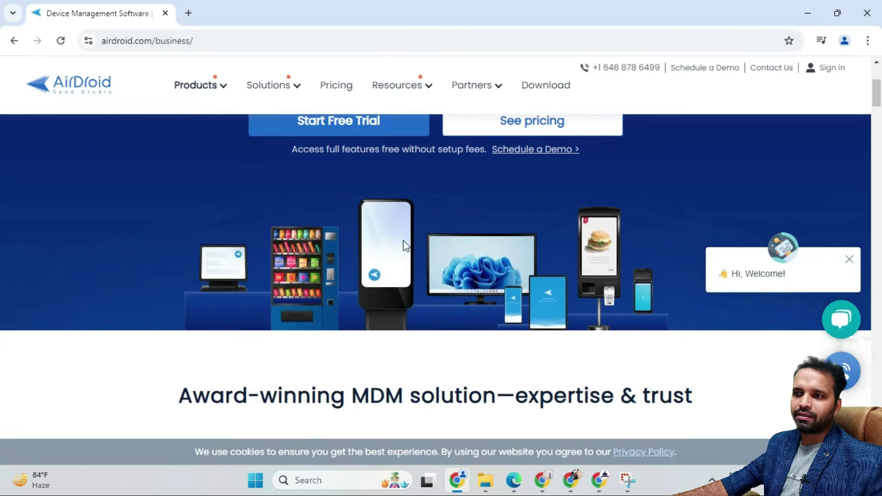
pyautogui.scroll(1, 333, 199)
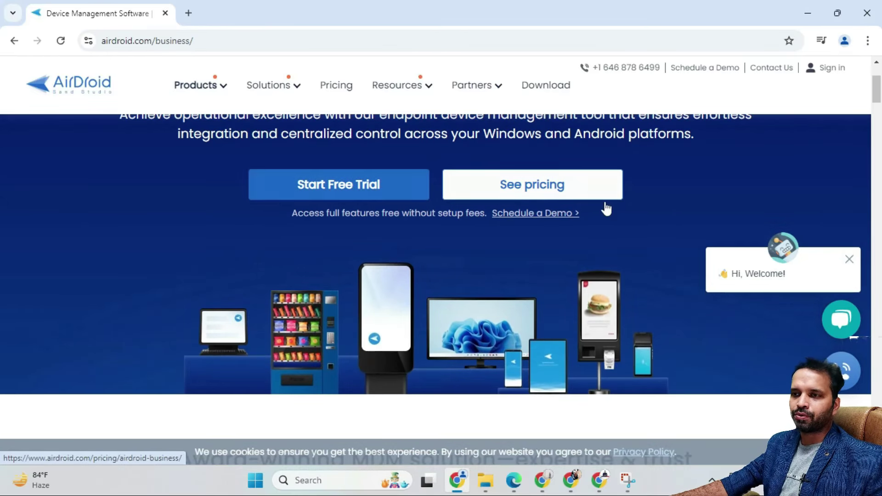
pyautogui.scroll(-1, 432, 222)
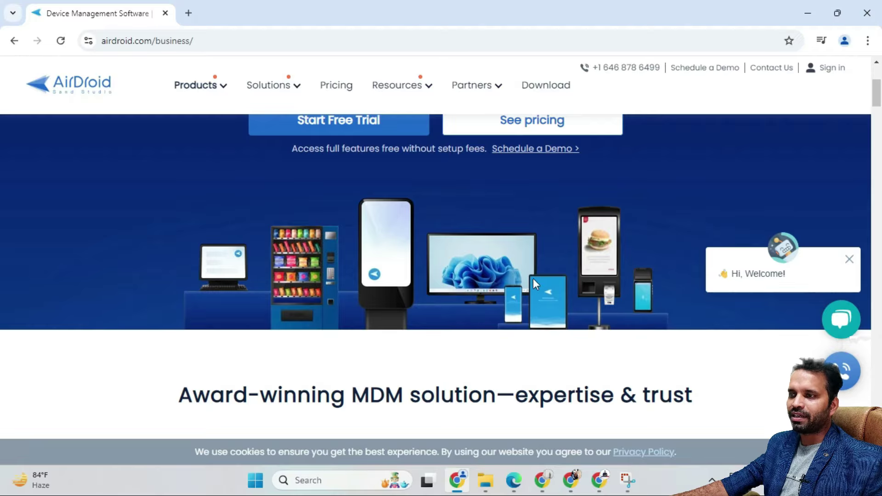
pyautogui.scroll(-3, 632, 294)
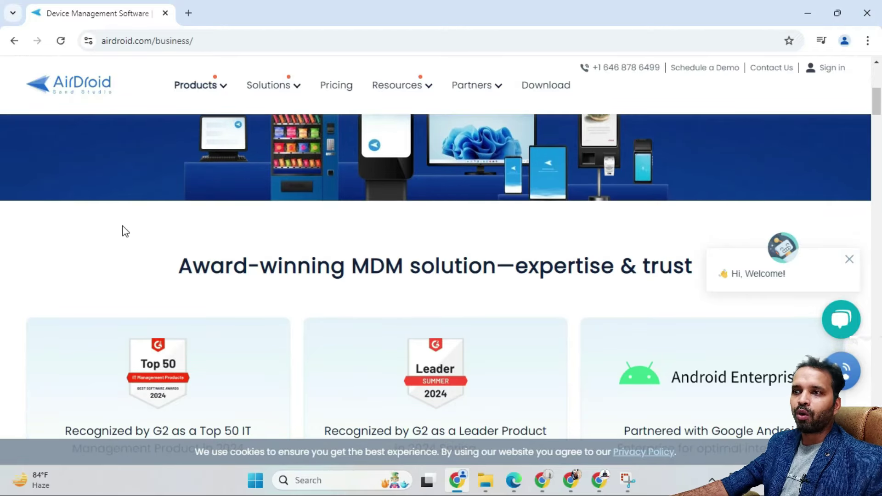
pyautogui.scroll(-10, 441, 279)
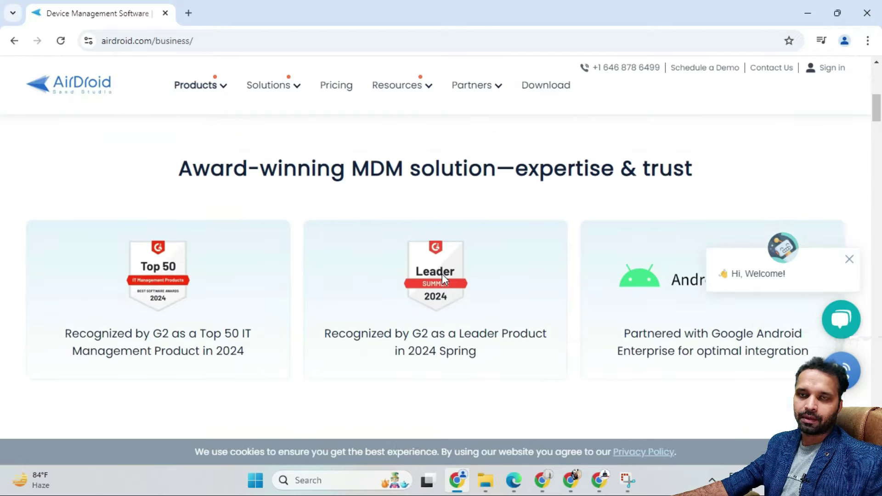
pyautogui.scroll(5, 438, 256)
pyautogui.scroll(15, 438, 257)
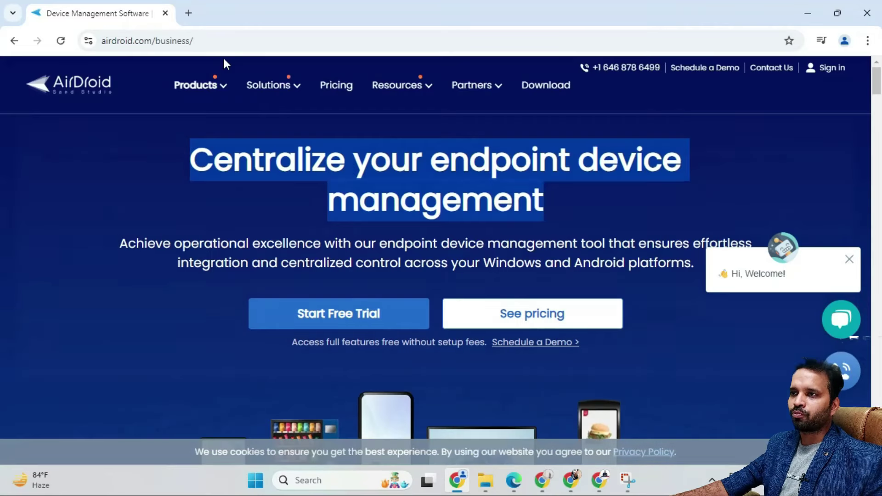
# Open the AirDroid Business sign-in page in a new browser tab and sign in using the saved account e-mail and password
pyautogui.click(188, 13)
pyautogui.write('my')
pyautogui.press('Return')
pyautogui.click(643, 271)
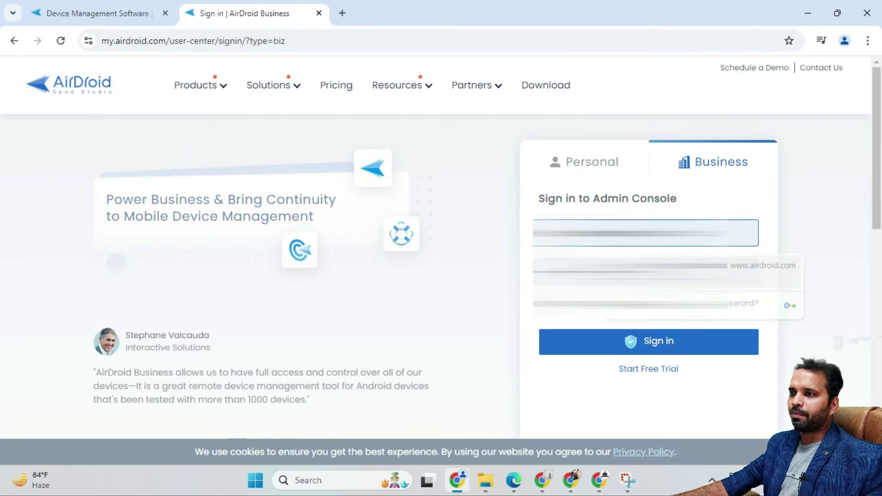
pyautogui.click(642, 341)
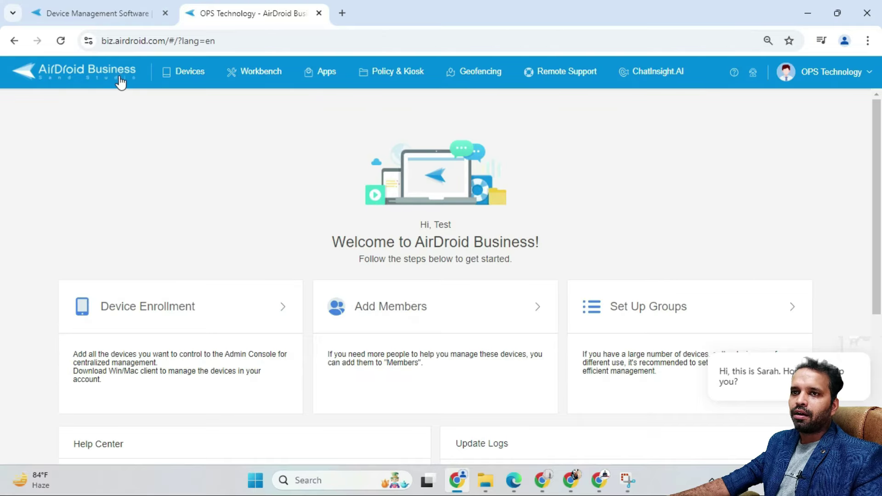
# Go from the admin console home page to the Device Enrollment page under Devices
pyautogui.click(92, 75)
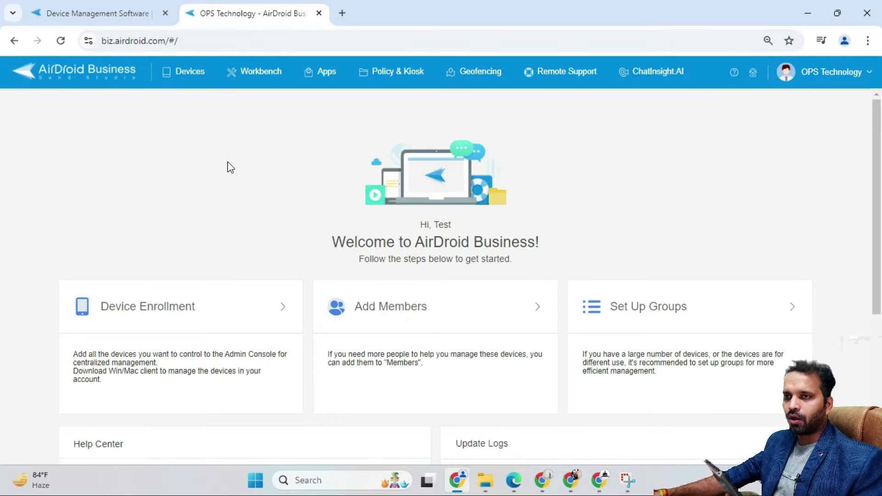
pyautogui.click(196, 80)
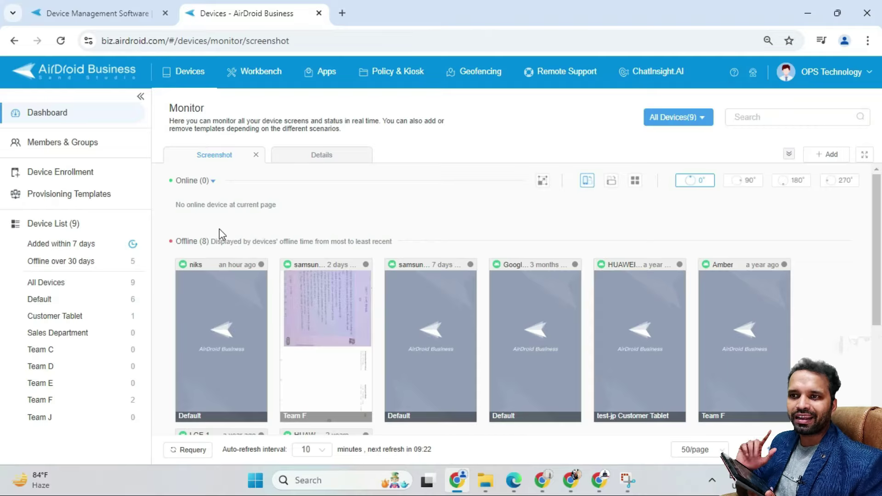
pyautogui.click(93, 175)
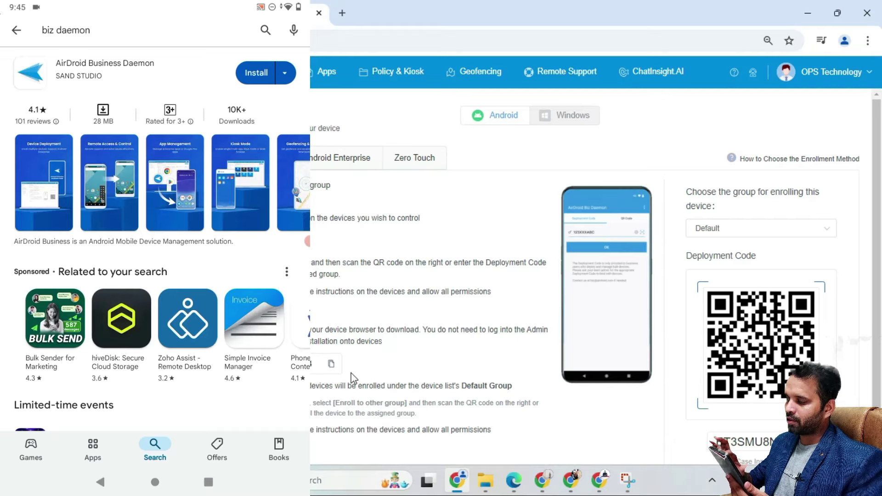
# Check the QR Code binding option in AirDroid Biz Daemon on the tablet, and return to deployment code entry
pyautogui.scroll(-1, 354, 378)
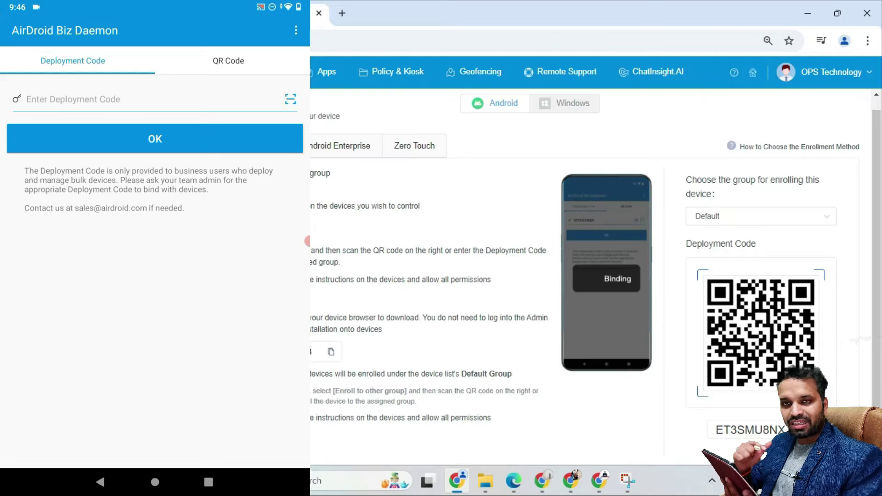
pyautogui.click(228, 61)
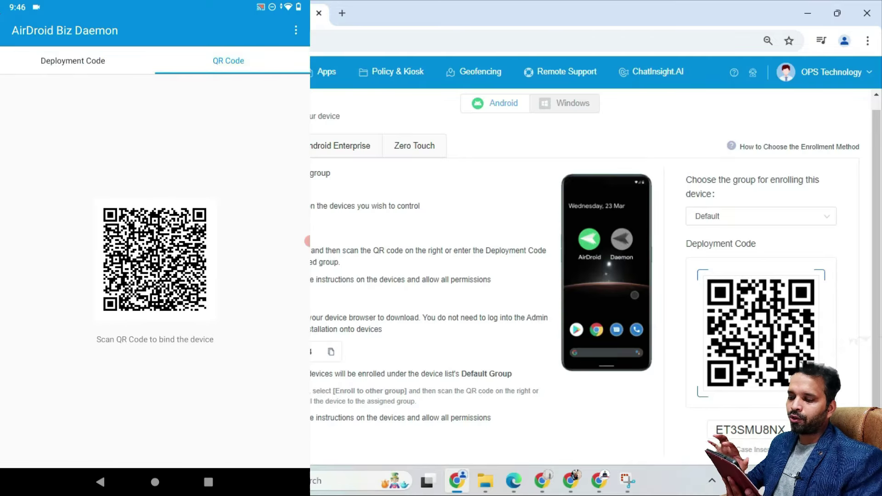
pyautogui.click(72, 61)
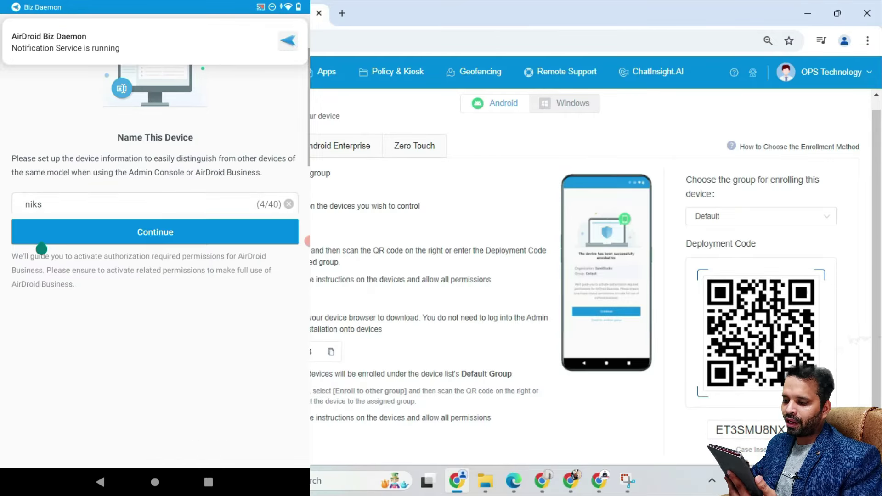
# Replace the suggested device name in Biz Daemon with the device owner's first name and continue to the permission setup
pyautogui.press('BackSpace')
pyautogui.press('BackSpace')
pyautogui.press('BackSpace')
pyautogui.press('BackSpace')
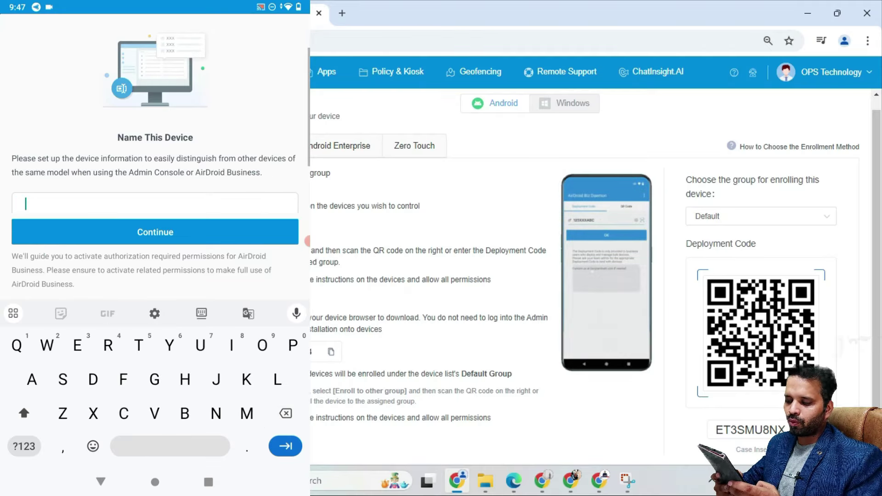
pyautogui.write('Nikhil')
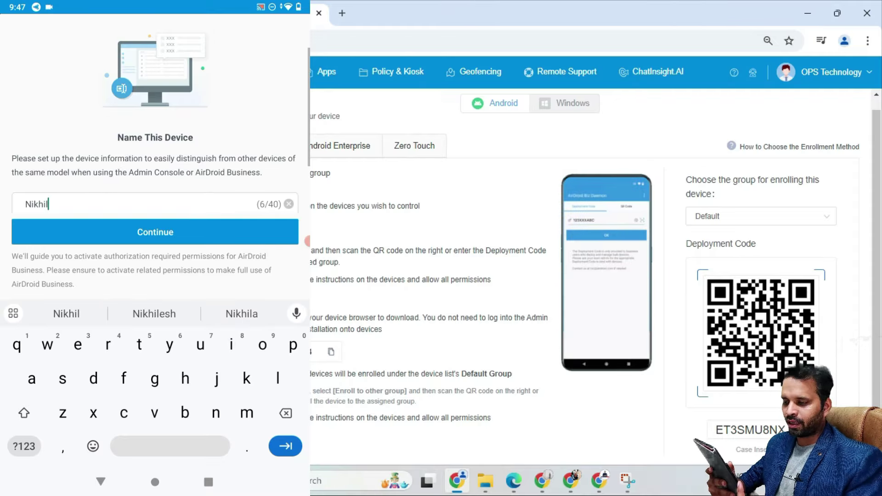
pyautogui.click(155, 232)
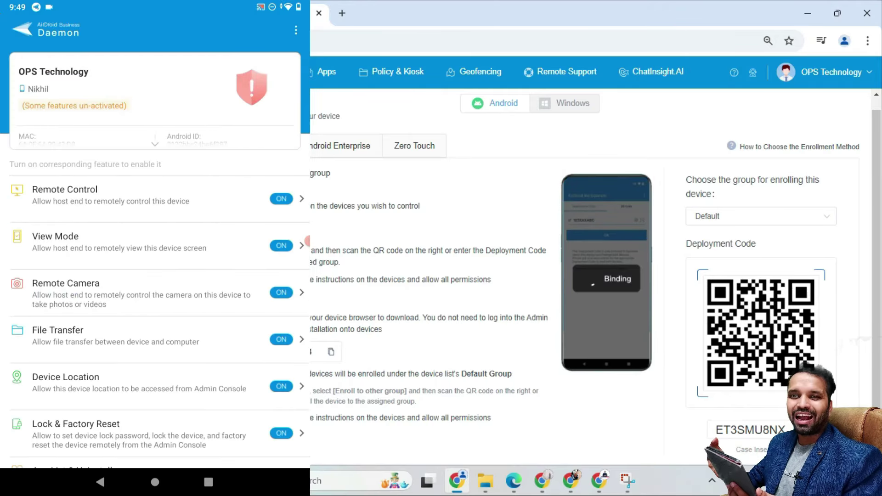
# Review the feature permissions of the enrolled tablet in Biz Daemon, and go back to the tablet's home screen
pyautogui.scroll(-6, 155, 258)
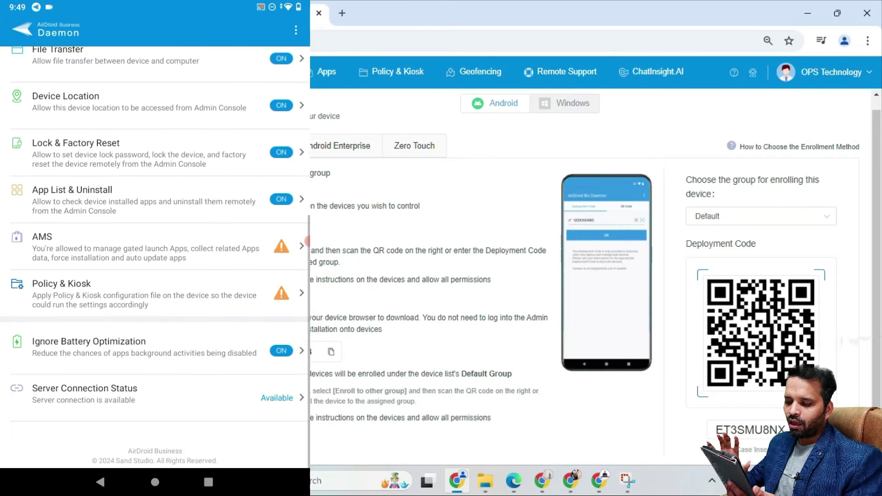
pyautogui.scroll(6, 155, 257)
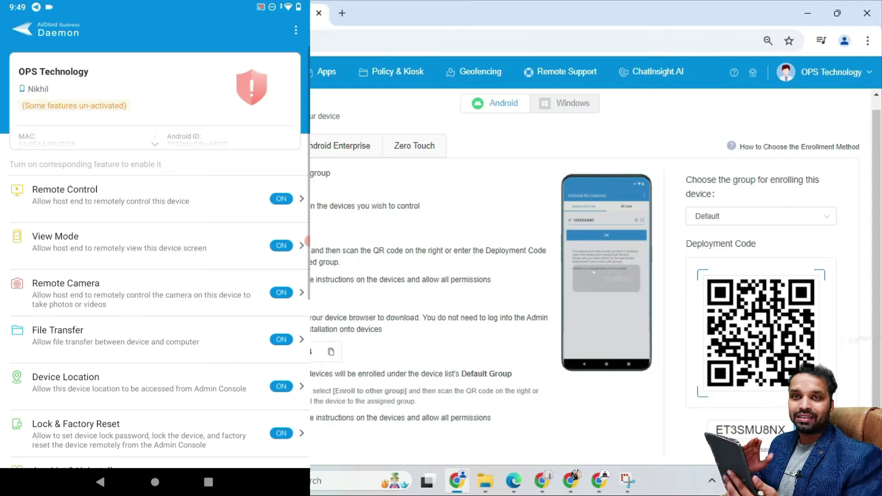
pyautogui.click(155, 482)
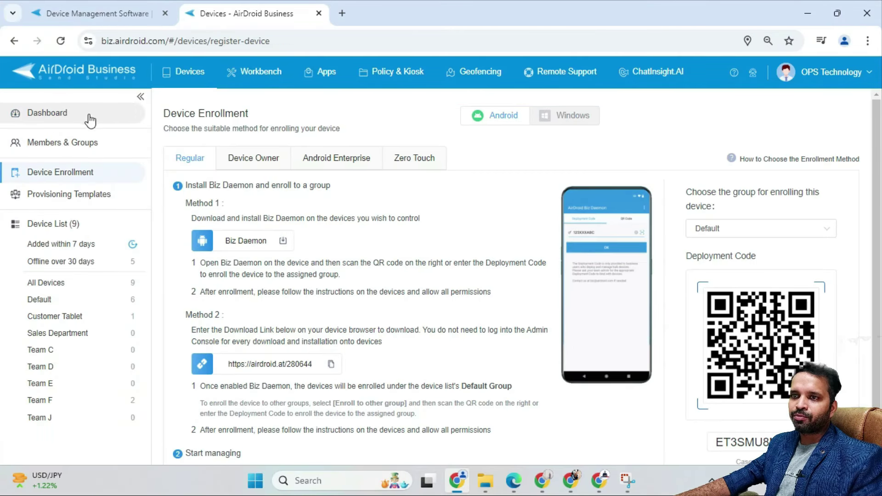
# Open the admin console's device dashboard and examine the screenshots of online and offline devices, including the newly enrolled tablet
pyautogui.click(54, 121)
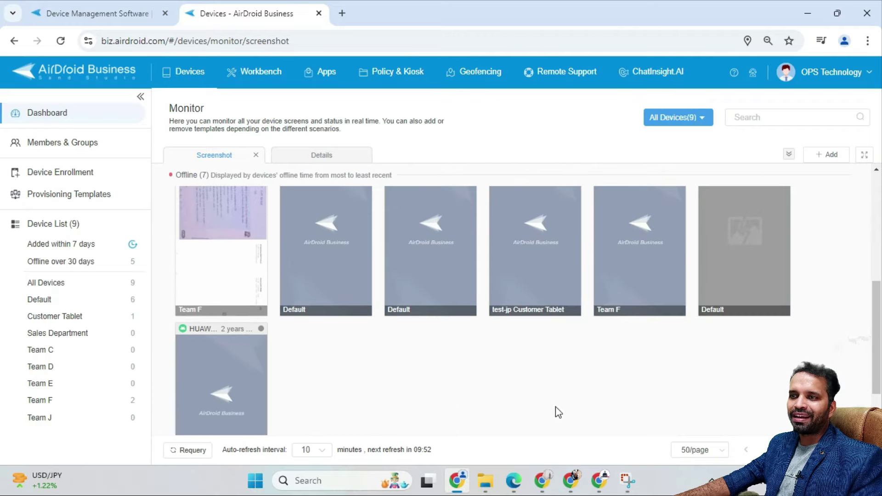
pyautogui.scroll(-2, 455, 272)
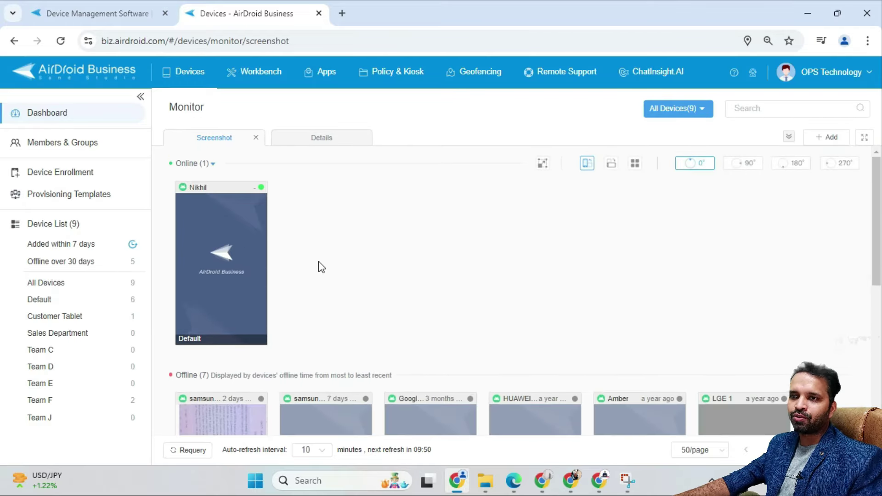
pyautogui.scroll(2, 276, 267)
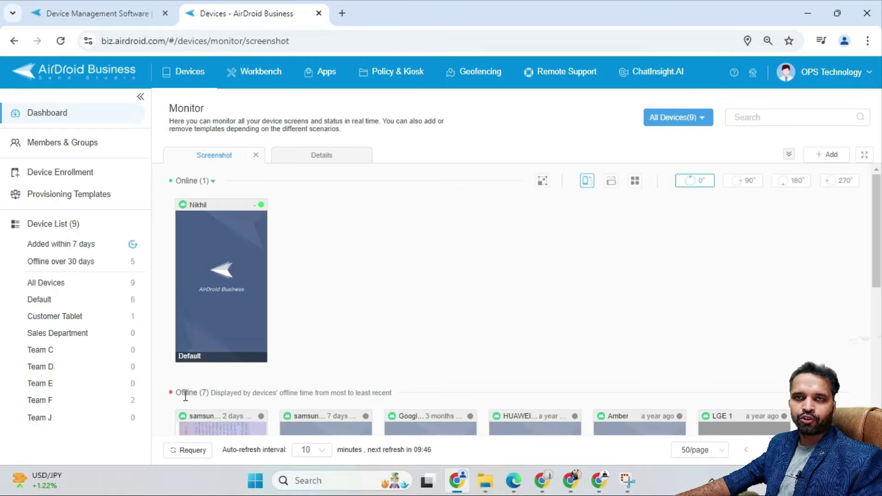
pyautogui.moveTo(182, 393); pyautogui.dragTo(235, 391)
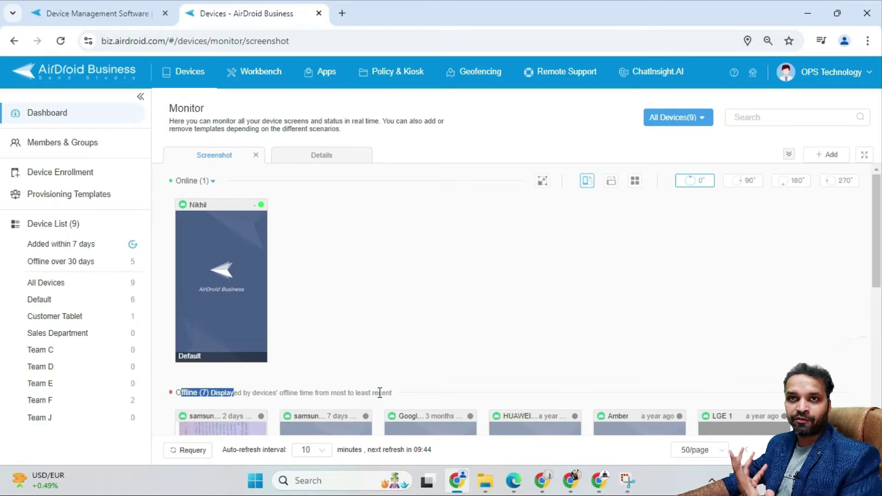
pyautogui.moveTo(253, 309)
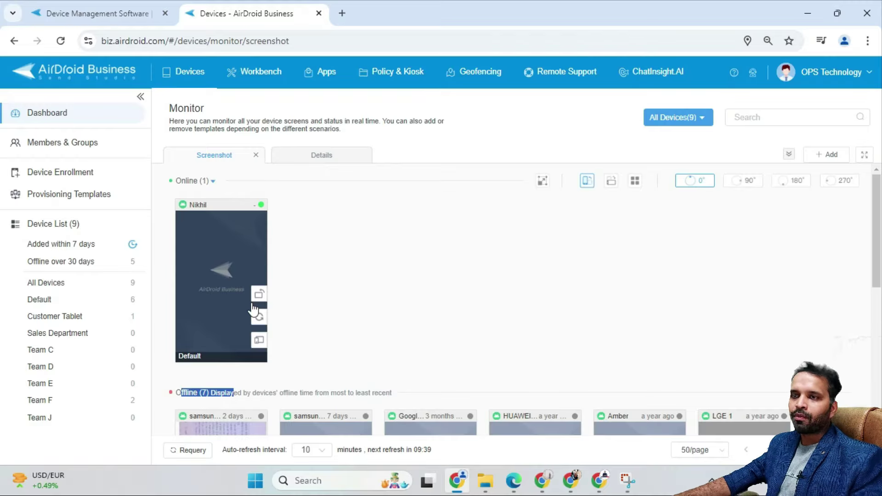
pyautogui.click(195, 392)
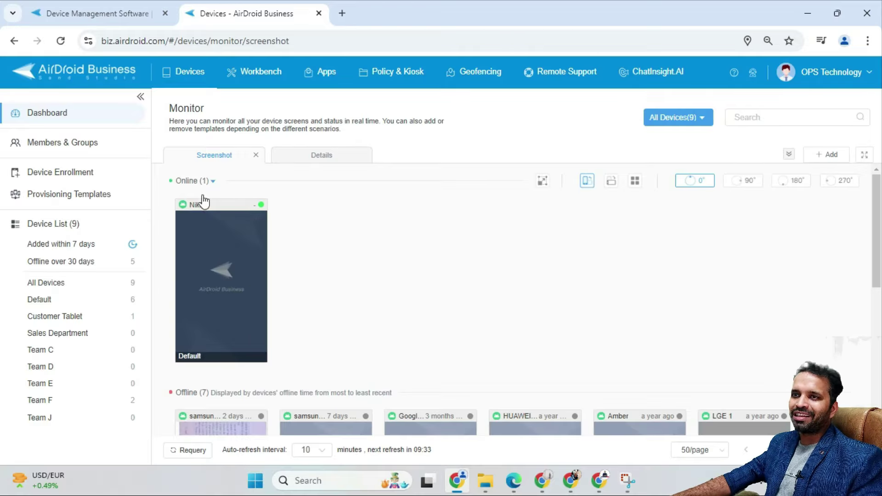
pyautogui.moveTo(236, 222)
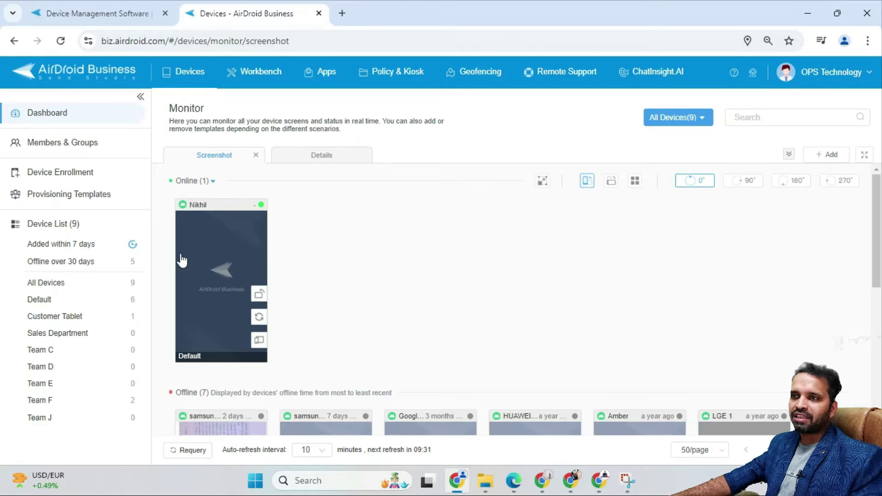
# Check the Lenovo tablet's battery capacity in the Monitor's Details view, and return to the Screenshot view
pyautogui.click(324, 159)
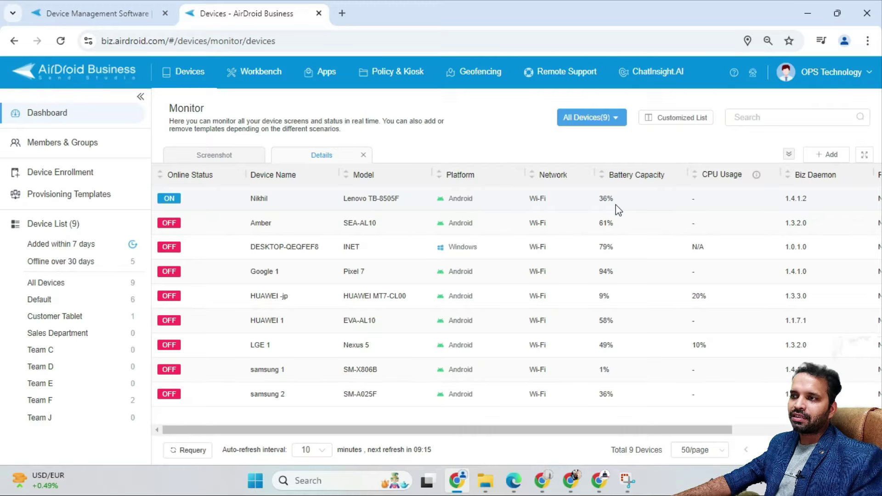
pyautogui.moveTo(634, 206); pyautogui.dragTo(596, 206)
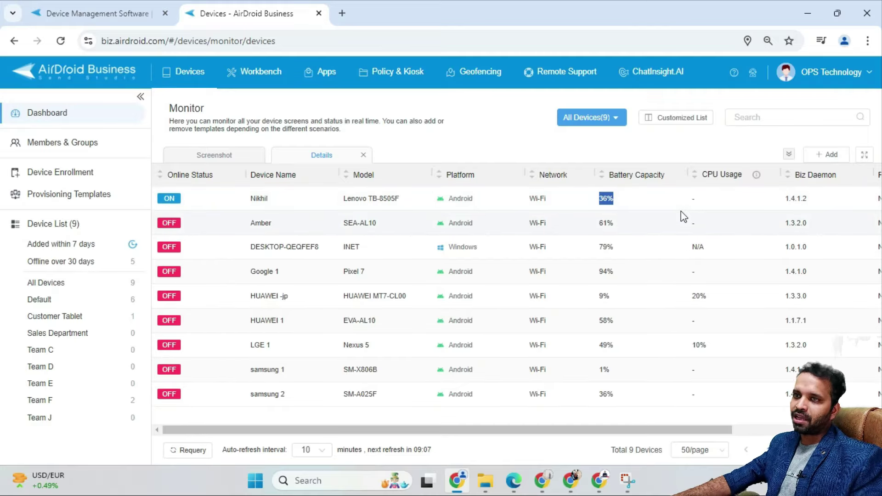
pyautogui.click(204, 157)
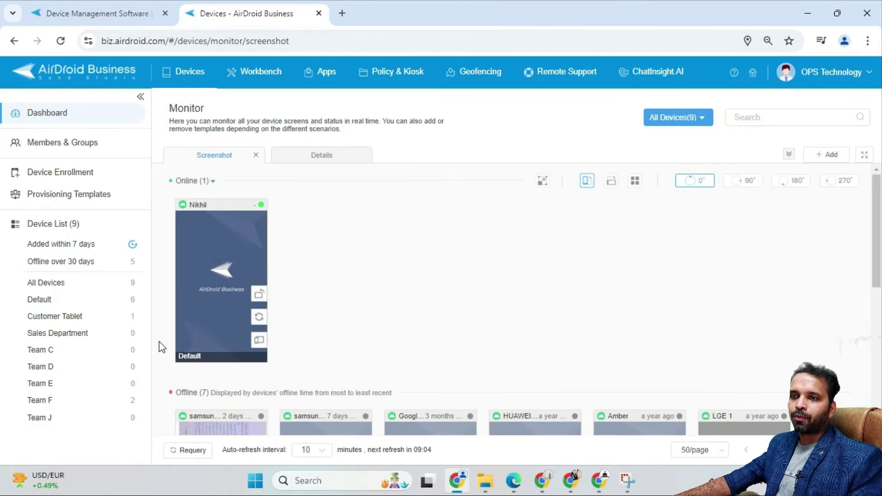
# Start a Remote Control session on the online tablet, swipe between its home screens, and end the session
pyautogui.click(259, 343)
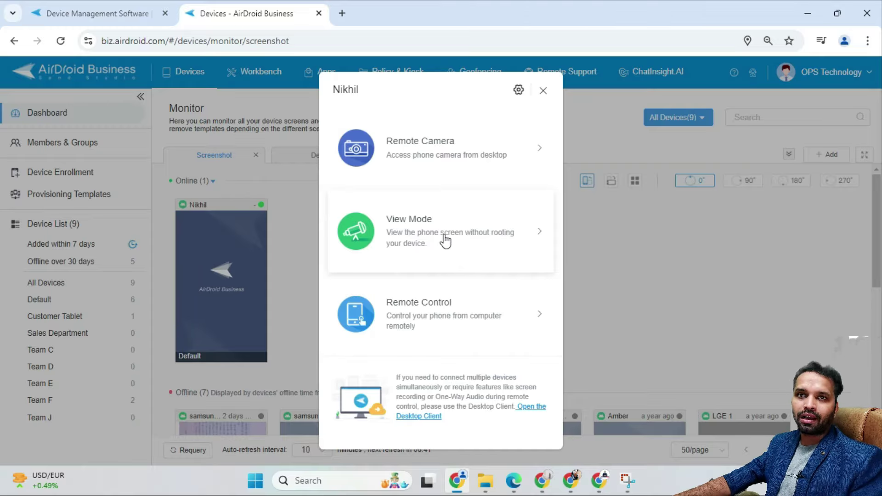
pyautogui.click(411, 324)
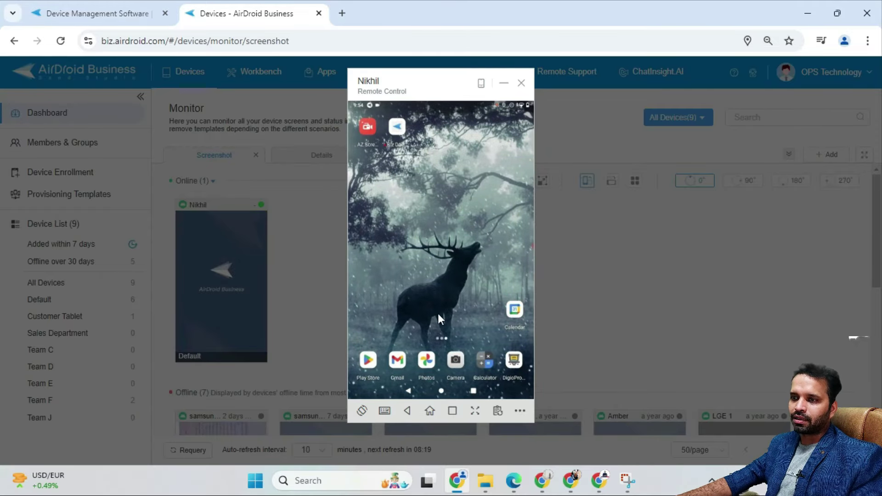
pyautogui.click(408, 391)
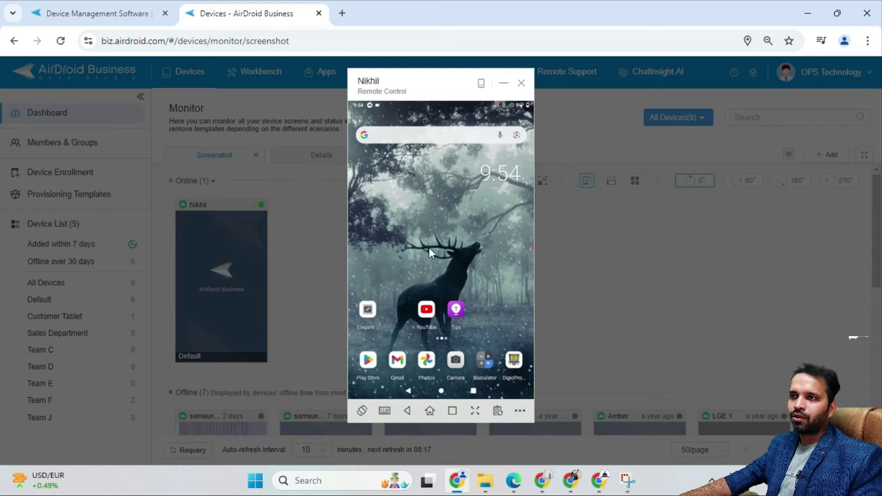
pyautogui.moveTo(428, 247); pyautogui.dragTo(484, 233)
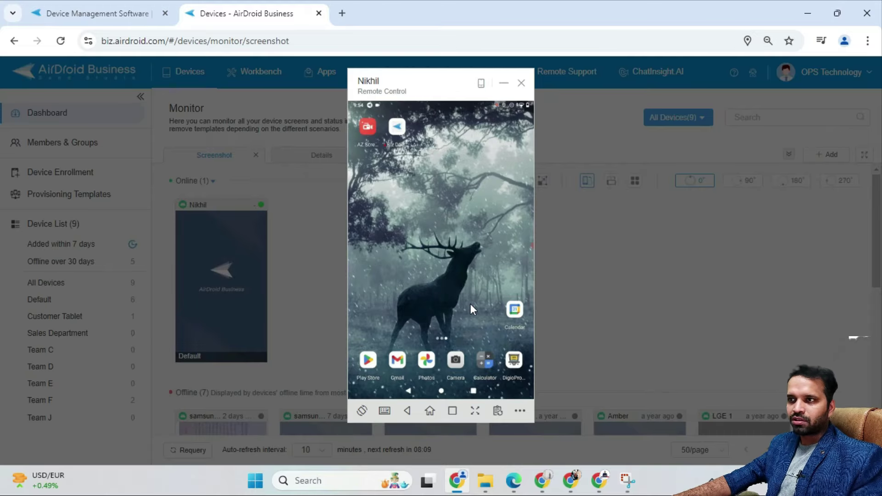
pyautogui.click(521, 84)
pyautogui.click(584, 285)
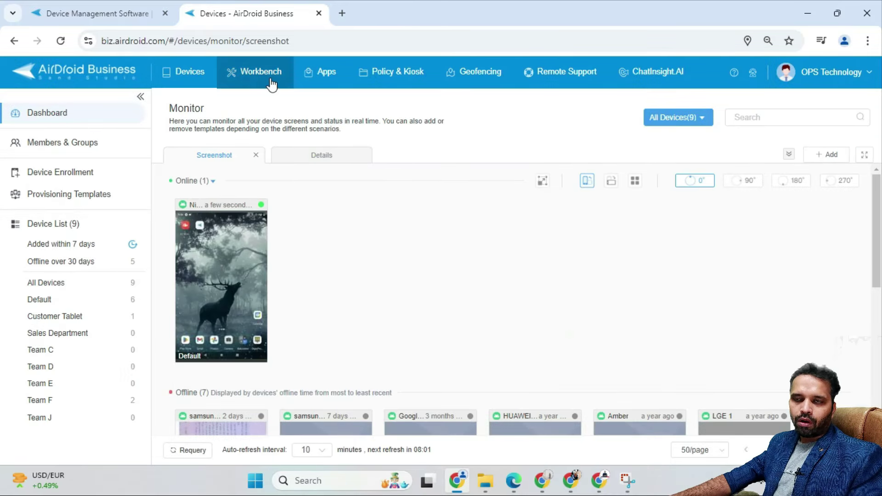
# Review the Workbench pages for Alerts & Workflows, Tasks & Action Logs, Reports, Notifications and Bulk File
pyautogui.click(271, 80)
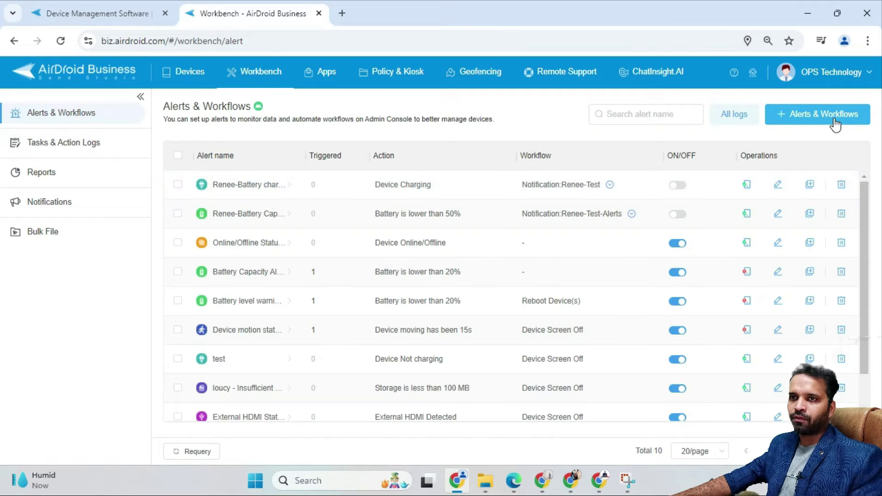
pyautogui.click(85, 143)
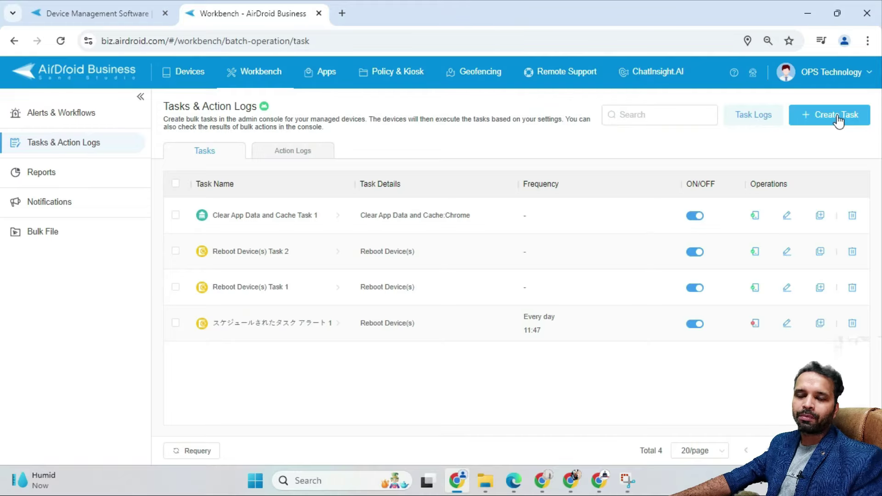
pyautogui.click(88, 177)
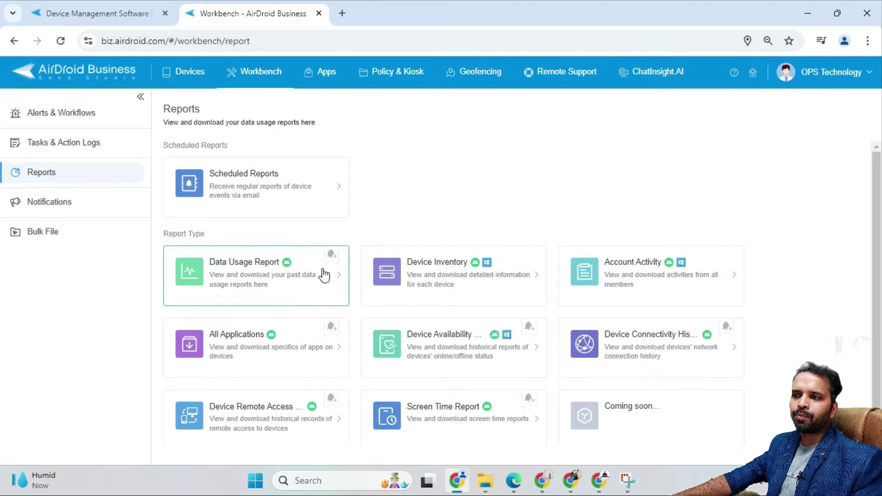
pyautogui.scroll(-1, 637, 402)
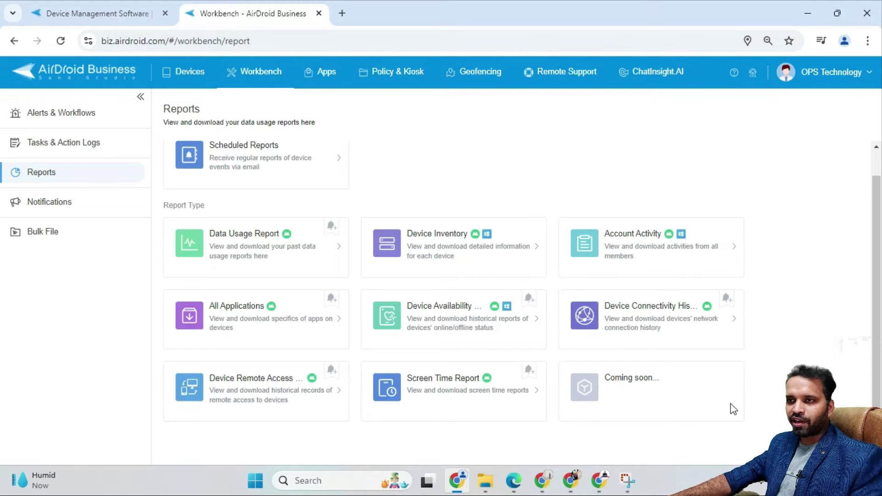
pyautogui.click(49, 205)
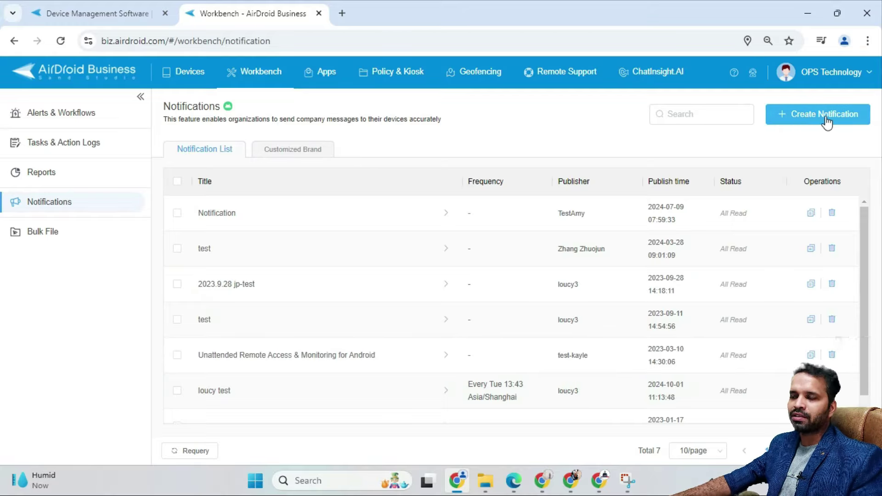
pyautogui.click(90, 245)
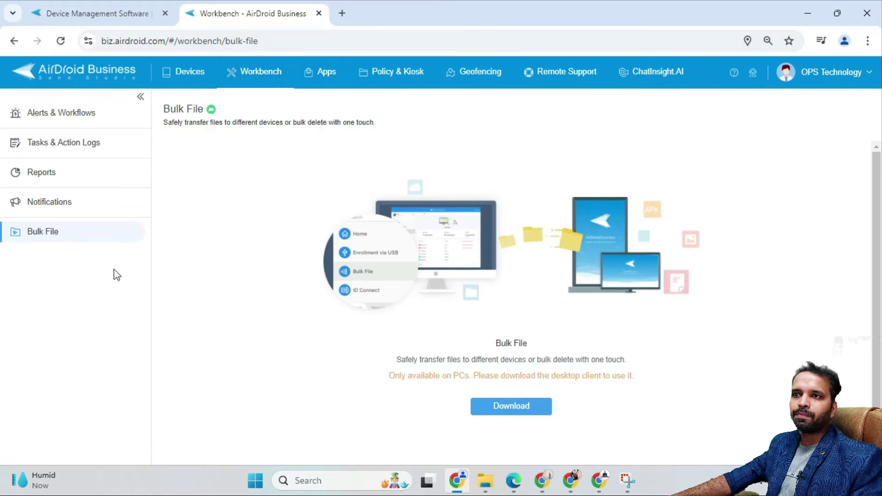
# Look through the app library, App Market & Brand, Biz Daemon Updates and Apps overview, and examine the Policy & Kiosk config files
pyautogui.click(318, 78)
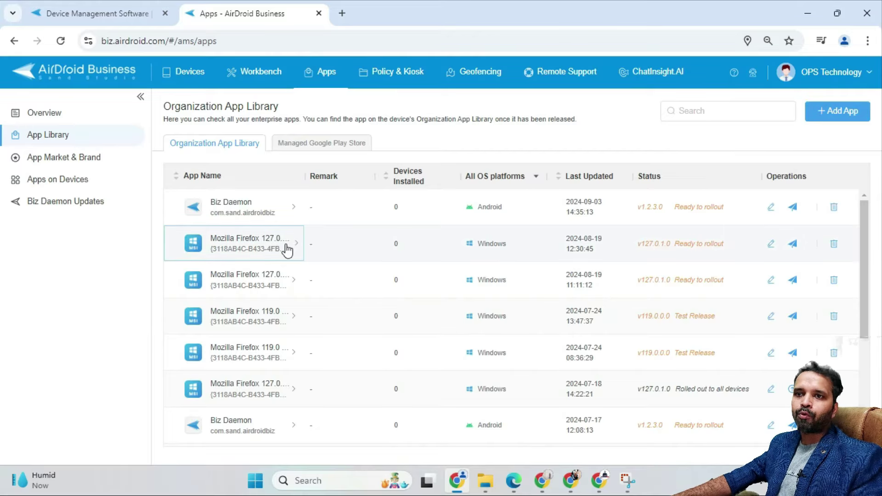
pyautogui.click(59, 159)
pyautogui.click(93, 202)
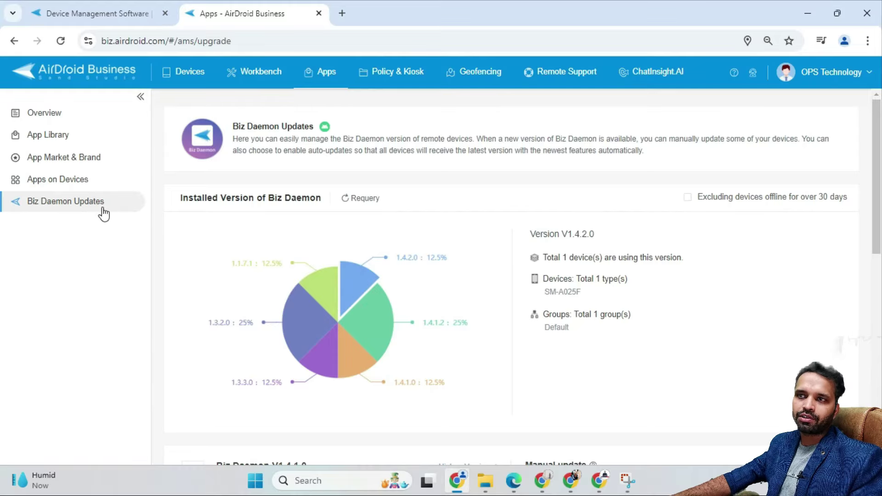
pyautogui.click(71, 117)
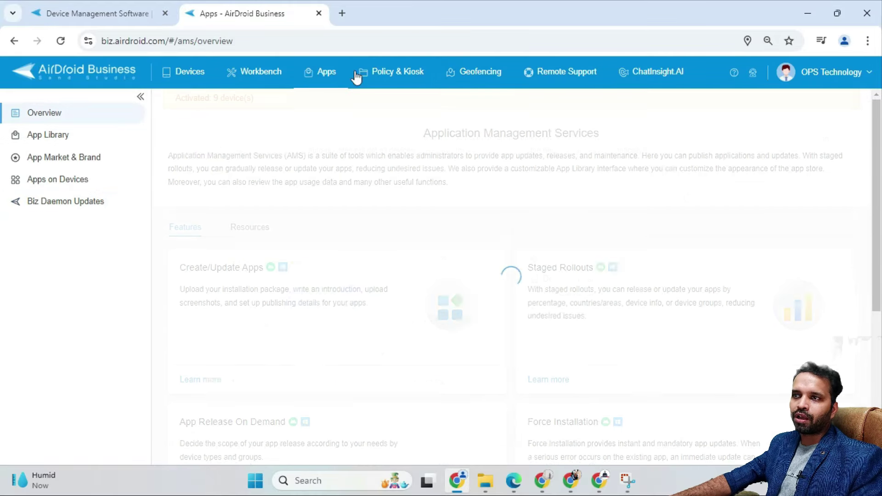
pyautogui.click(401, 76)
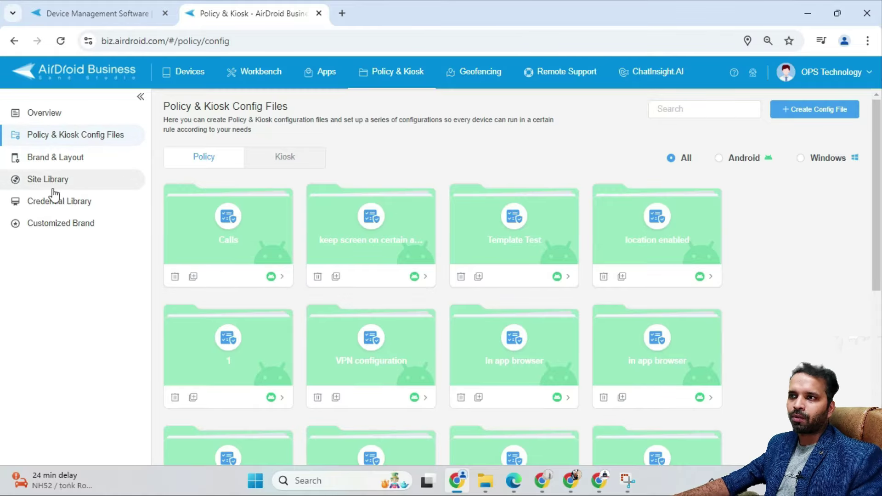
# Locate the enrolled tablet on the Geofencing map and refresh its location
pyautogui.click(474, 86)
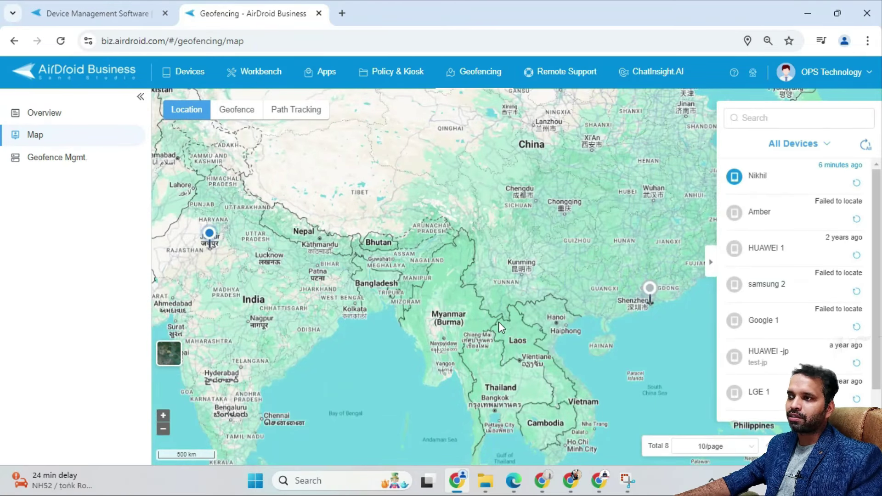
pyautogui.moveTo(295, 218); pyautogui.dragTo(416, 220)
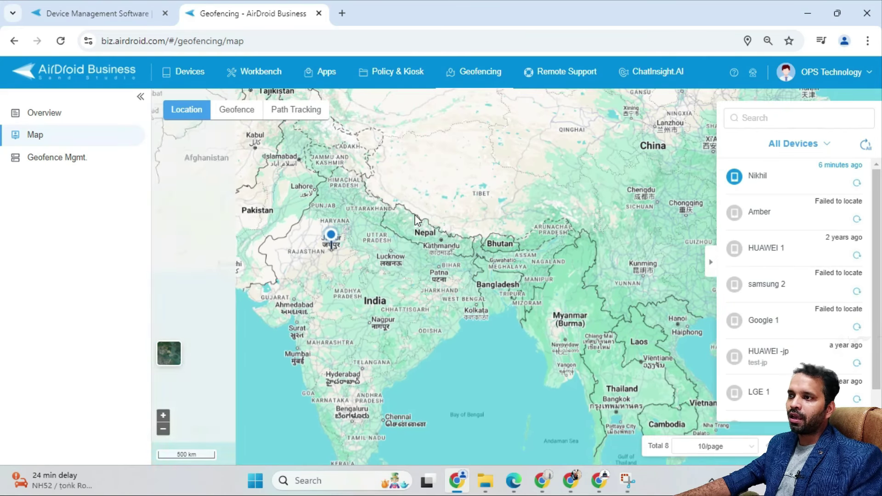
pyautogui.click(759, 179)
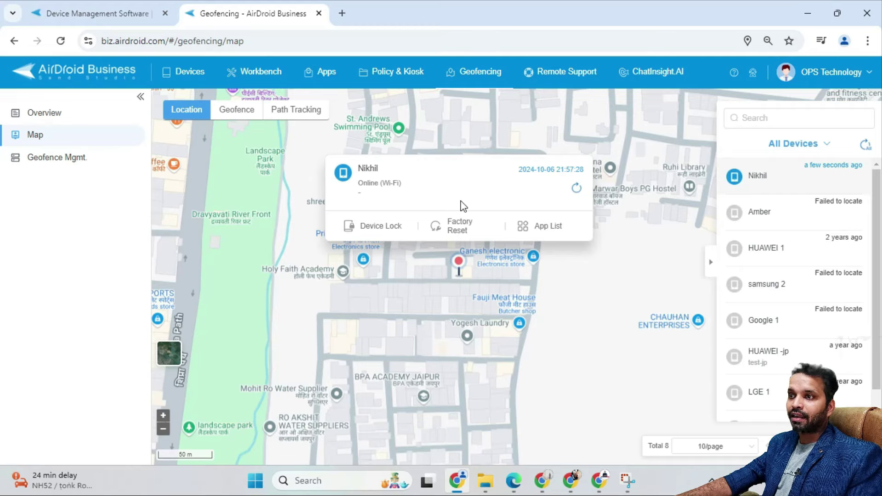
pyautogui.click(575, 190)
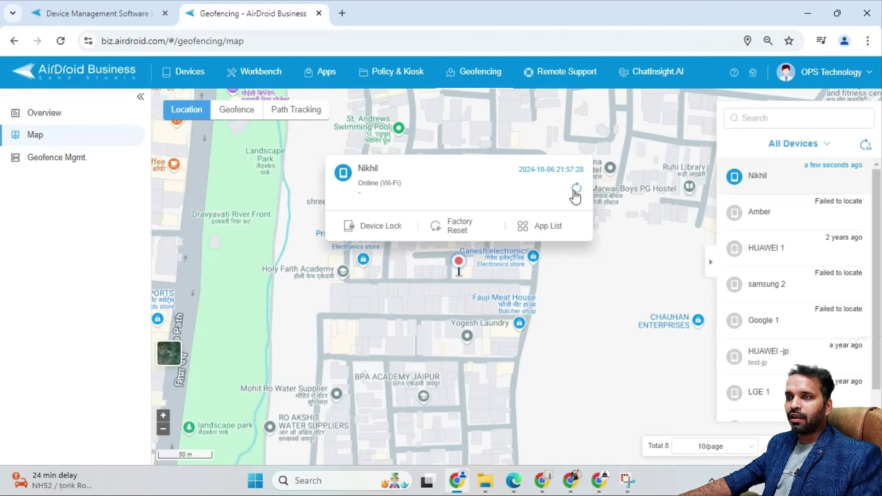